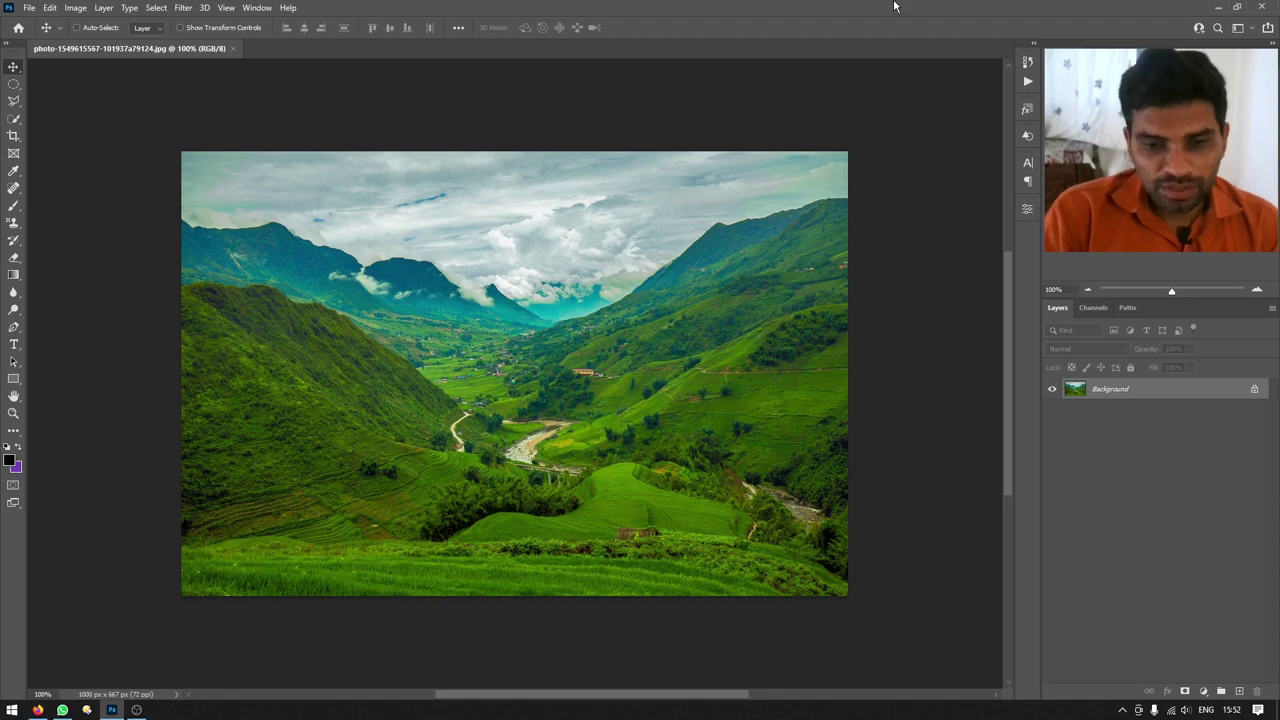
- Add a Channel Mixer 1 adjustment layer above the valley photo's Background layer
click(1204, 691)
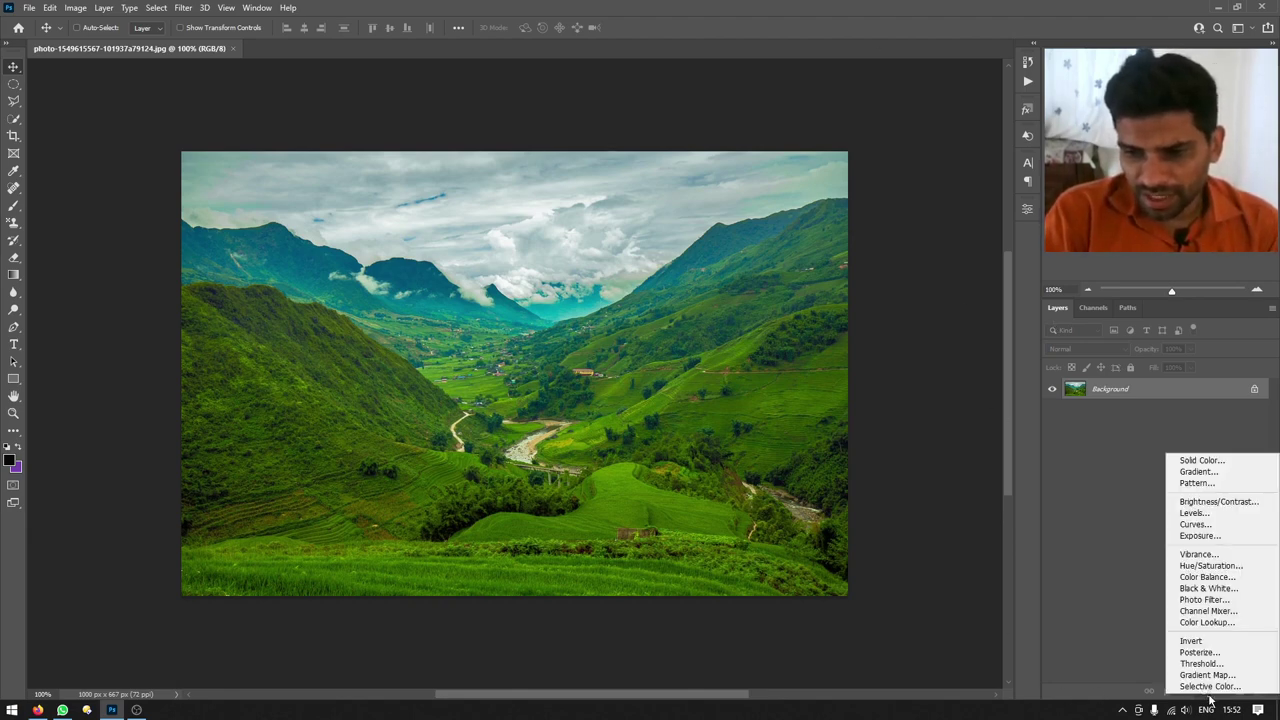
click(1205, 697)
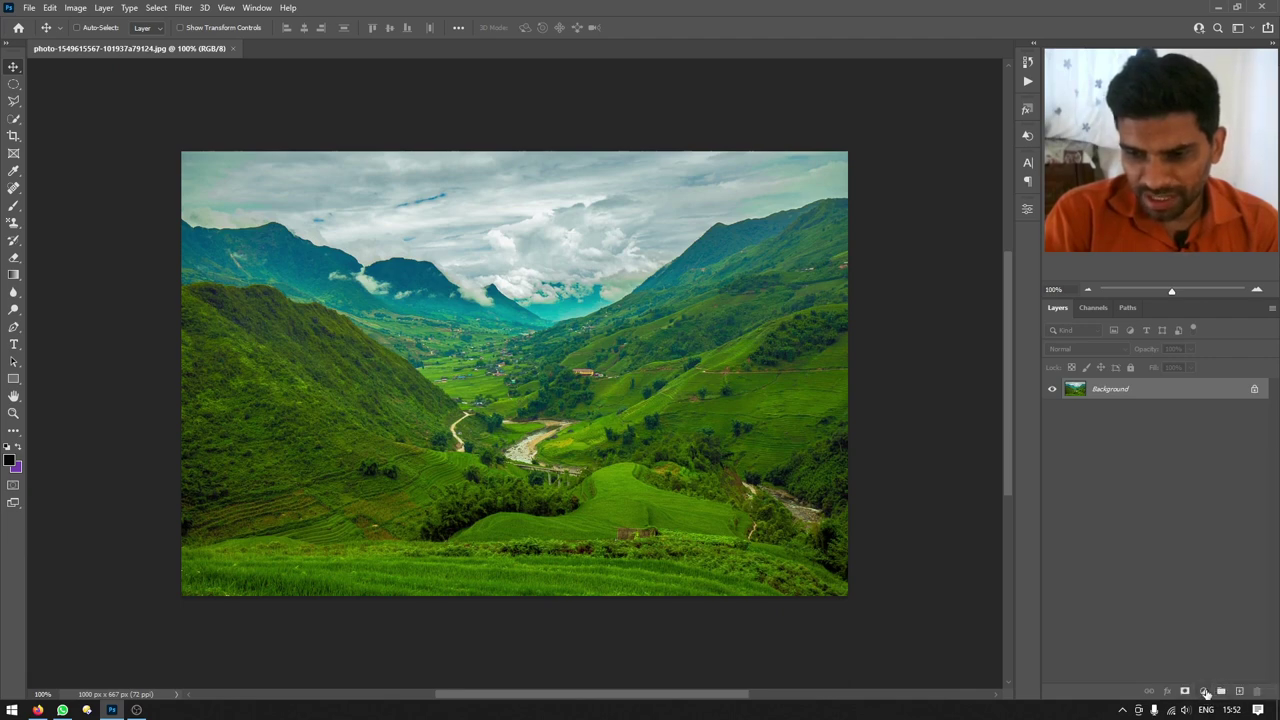
click(1205, 691)
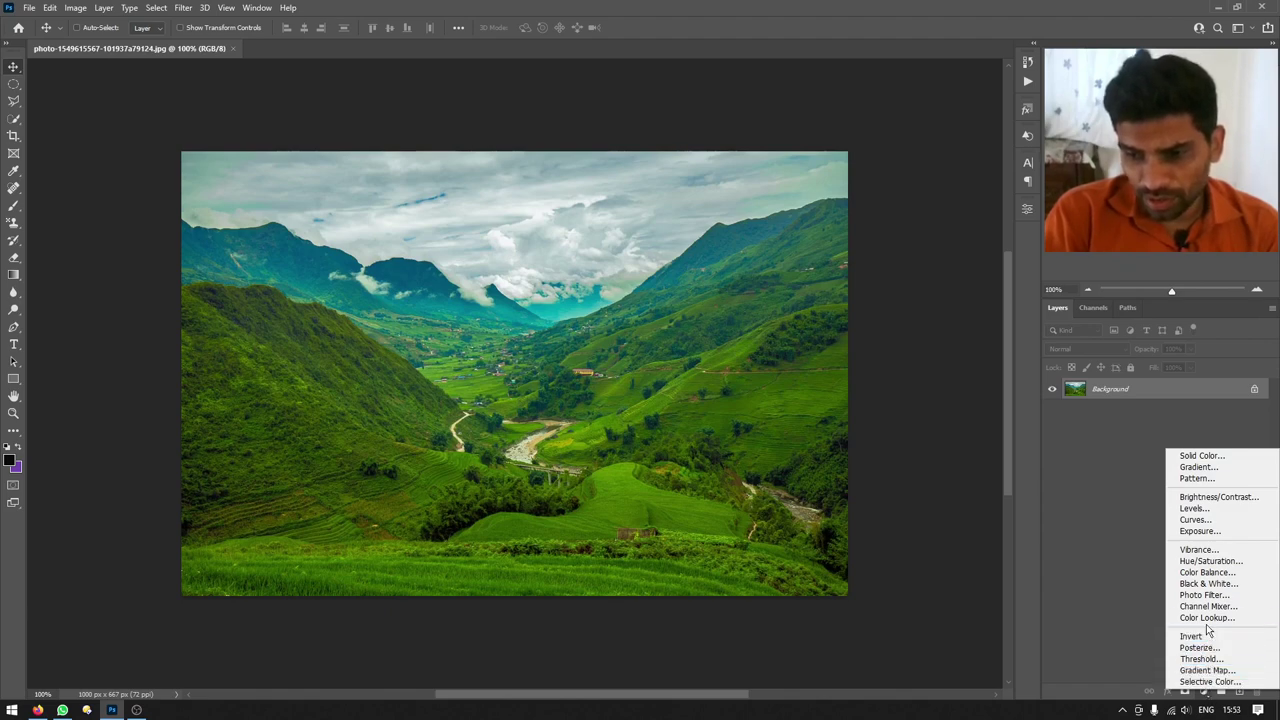
click(1245, 610)
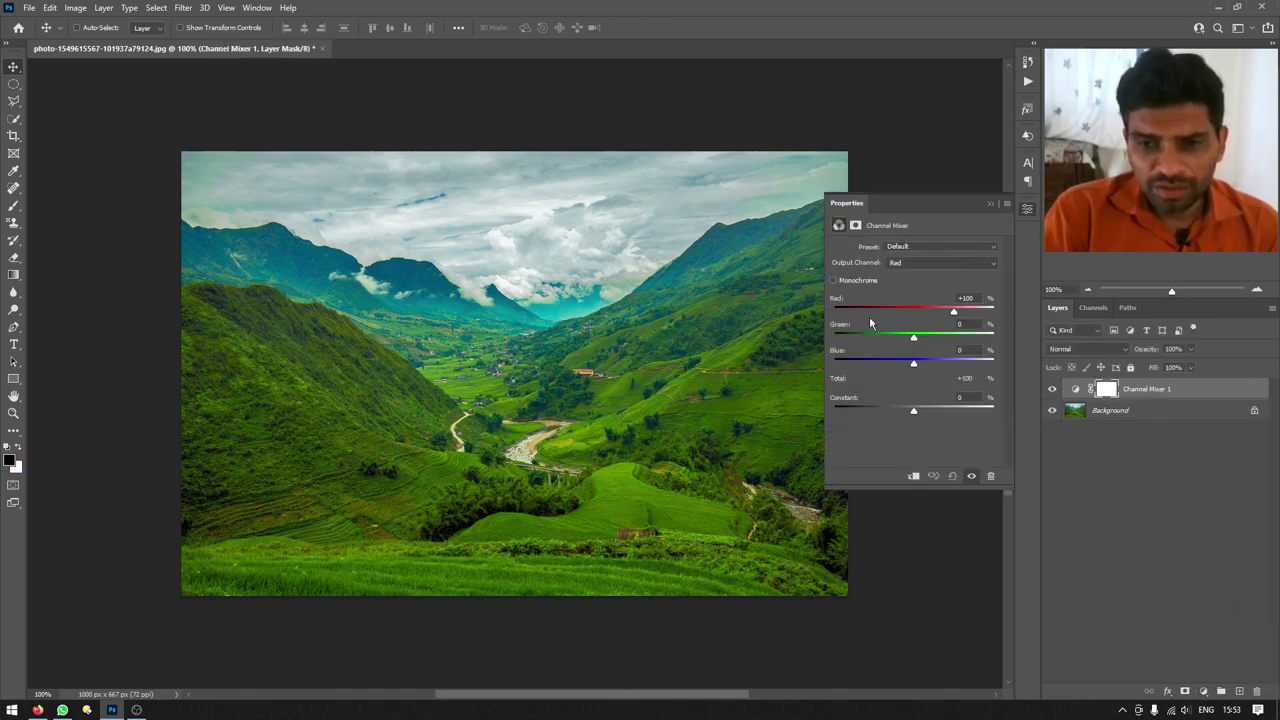
- Turn on Monochrome in the Channel Mixer and raise Red to +55
click(832, 281)
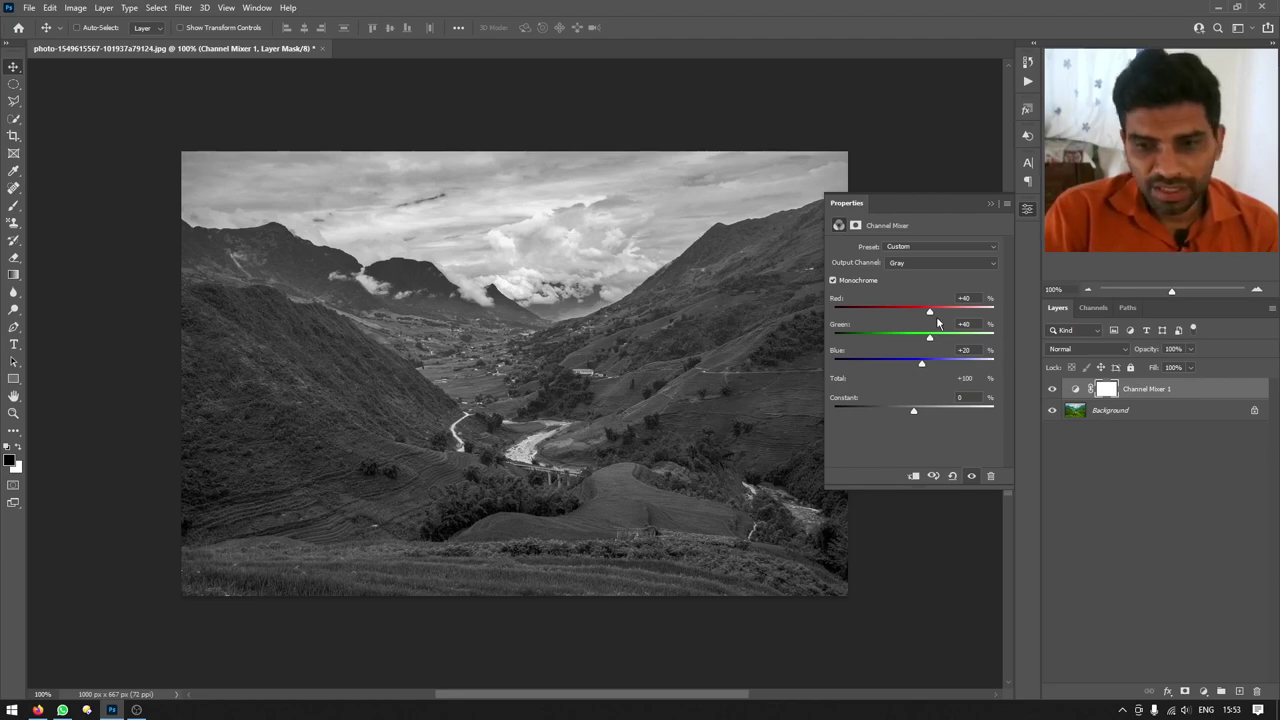
mouse_move(929, 314)
mouse_down()
mouse_move(914, 312)
mouse_move(936, 312)
mouse_up()
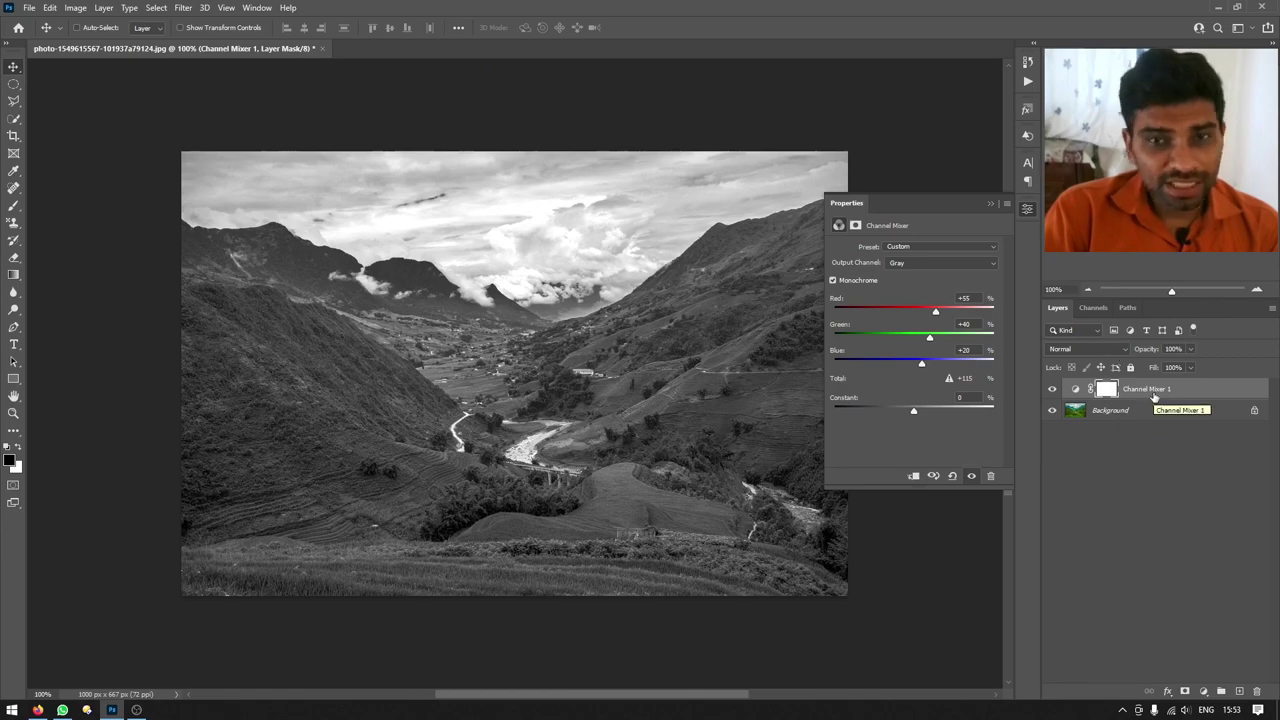
- Blend the layer as Lighten and mix Red +150, Green -2, Blue -153, Constant +35
click(1090, 350)
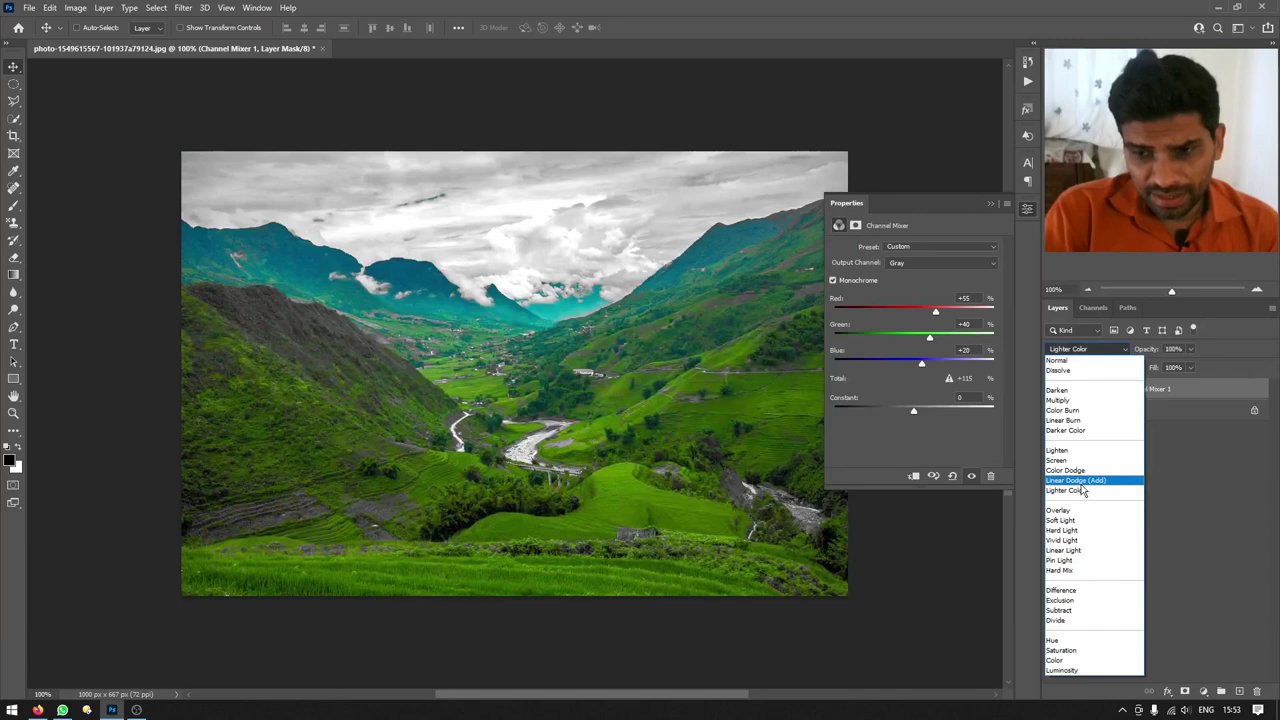
click(1080, 451)
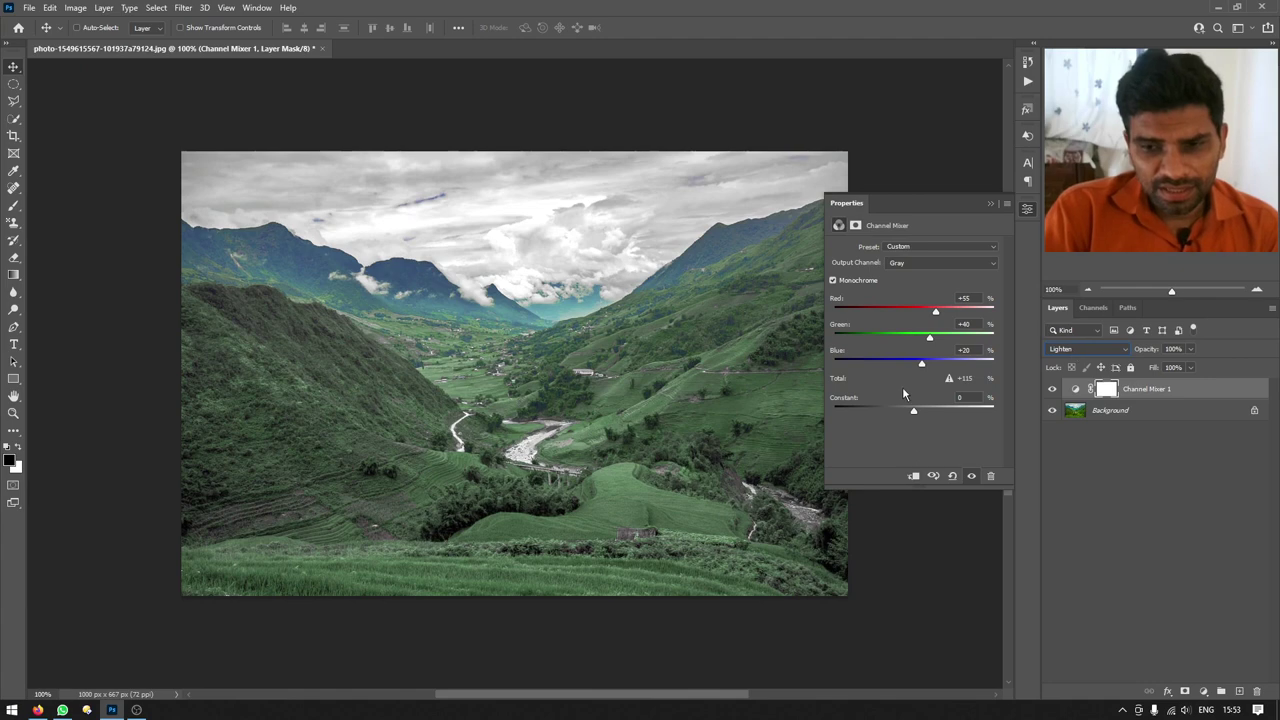
drag(932, 313, 927, 411)
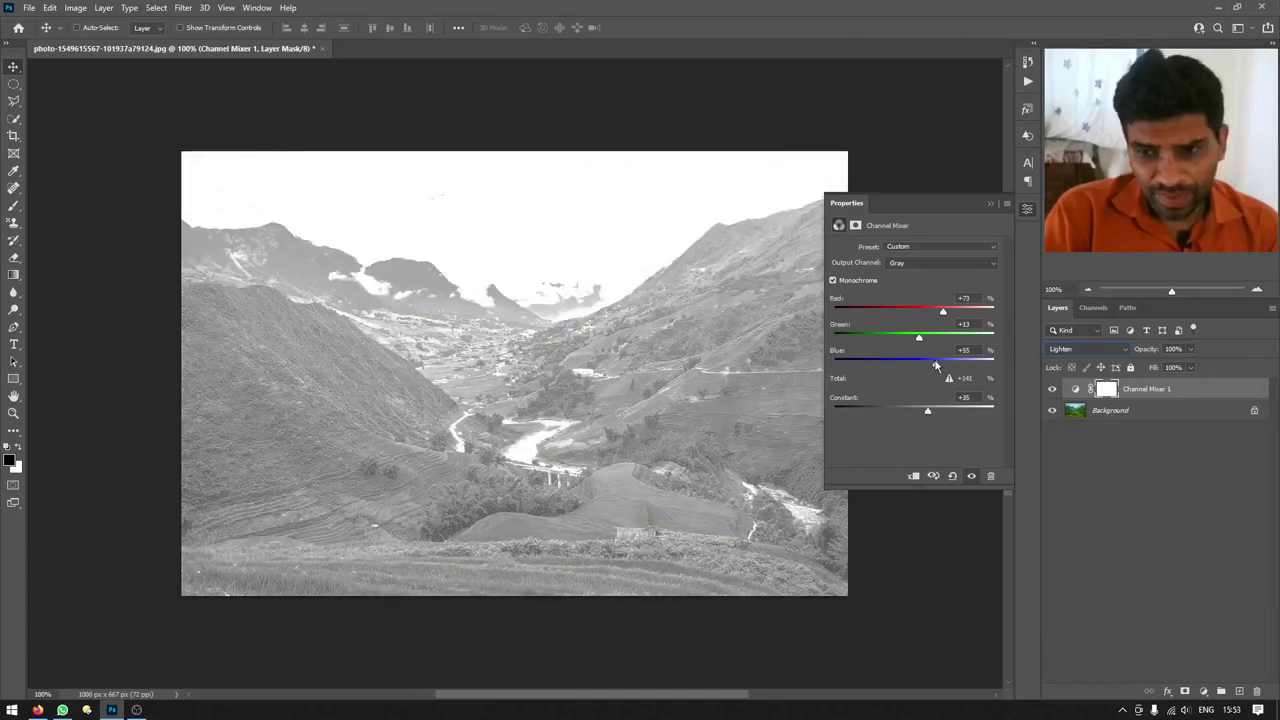
drag(937, 363, 834, 383)
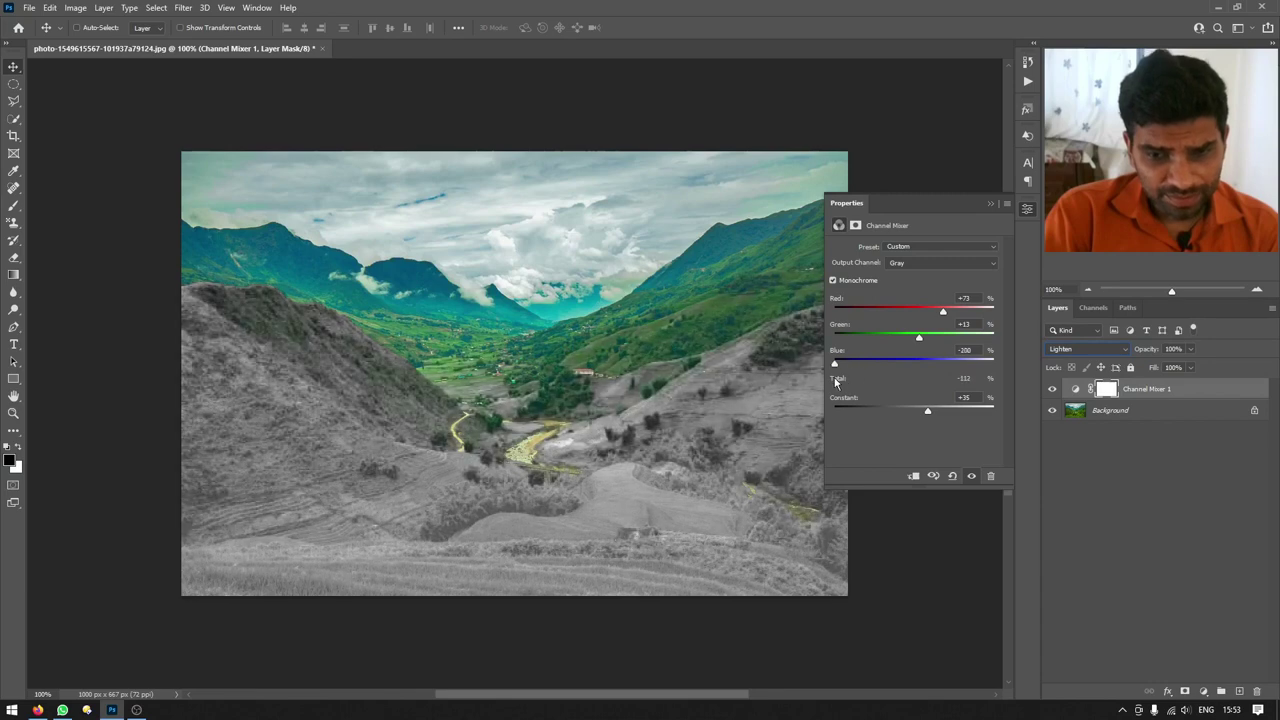
drag(917, 340, 982, 316)
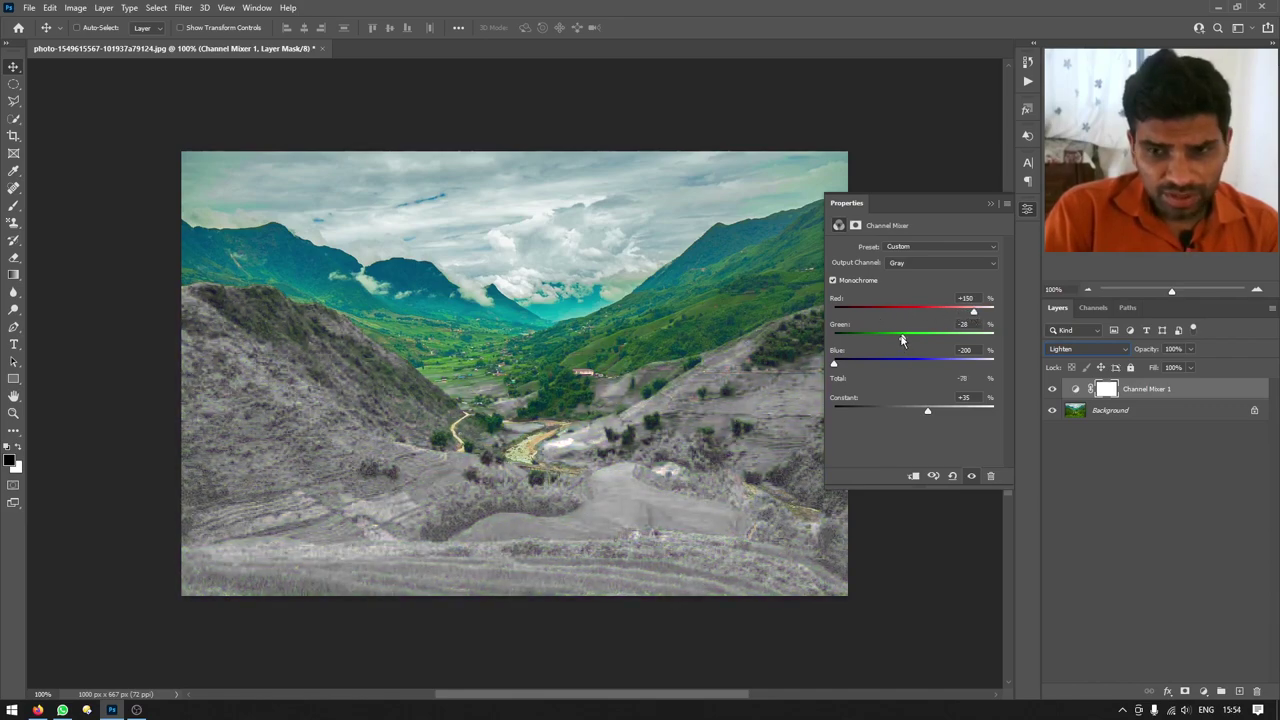
drag(901, 341, 830, 372)
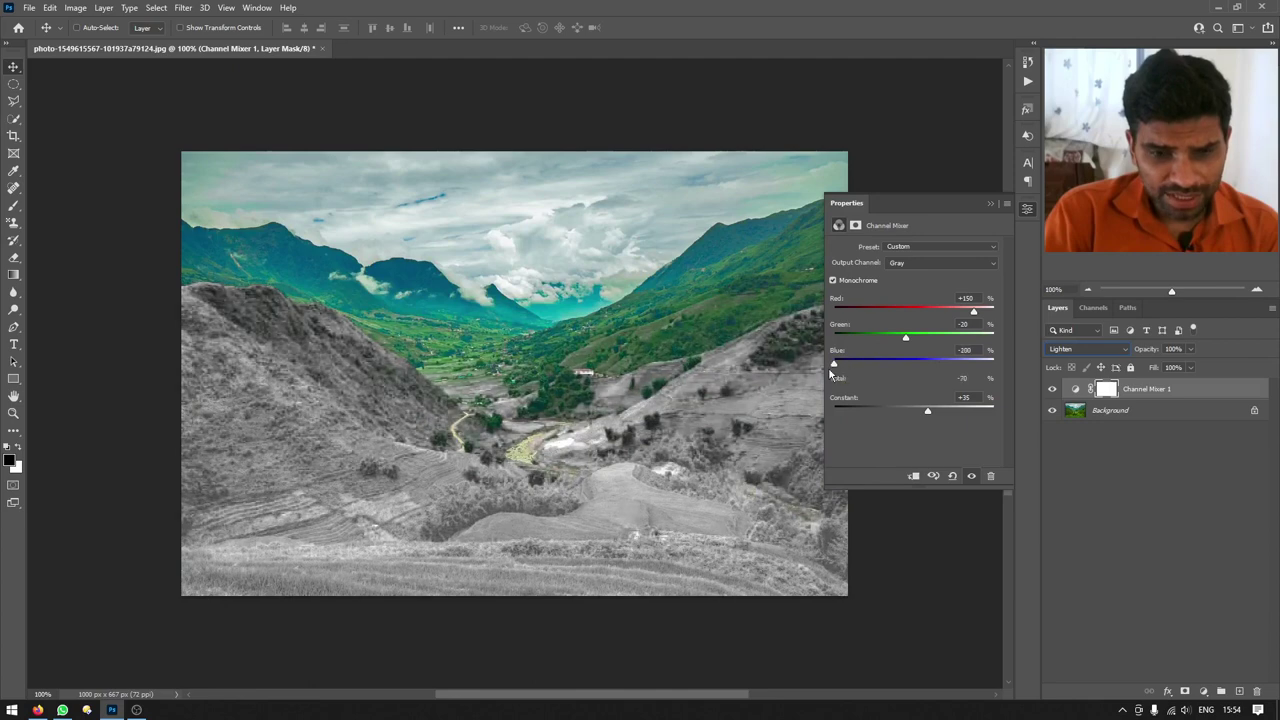
mouse_move(908, 342)
mouse_down()
mouse_move(871, 342)
mouse_move(897, 345)
mouse_move(862, 366)
mouse_move(886, 367)
mouse_move(853, 370)
mouse_move(913, 342)
mouse_up()
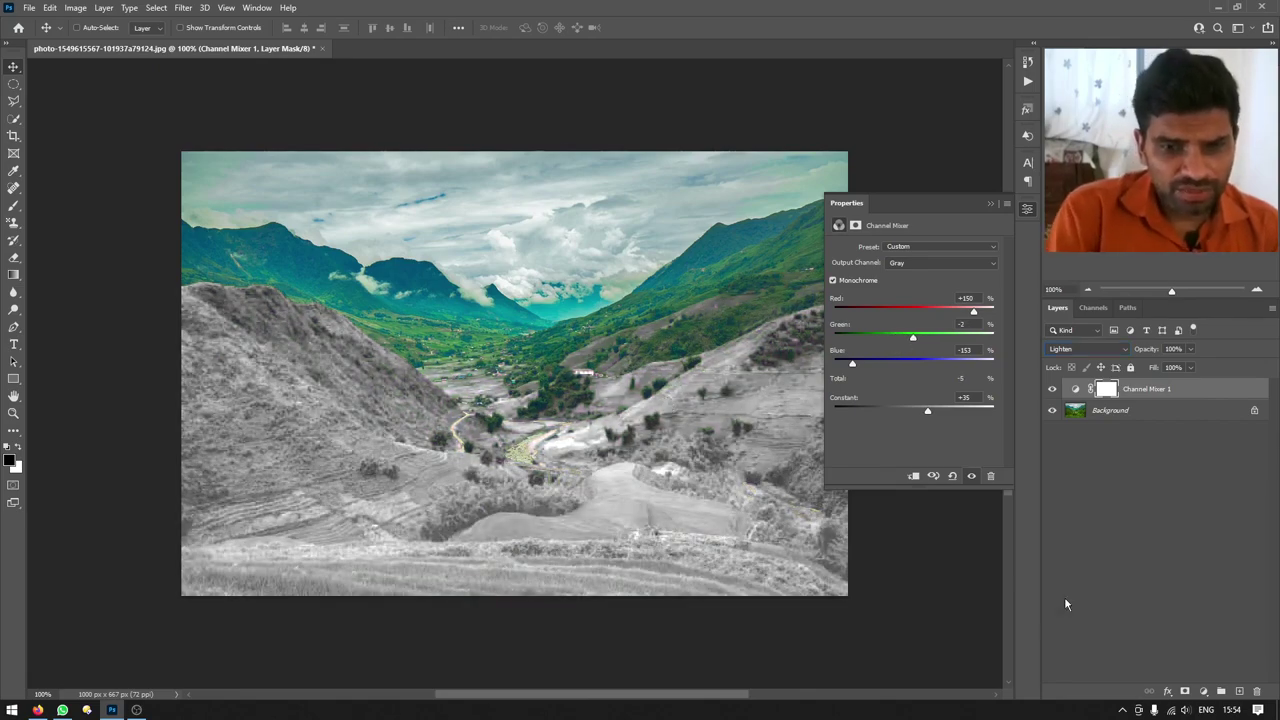
- Open the second mountain photo and close the floating Properties panel
key(ctrl+o)
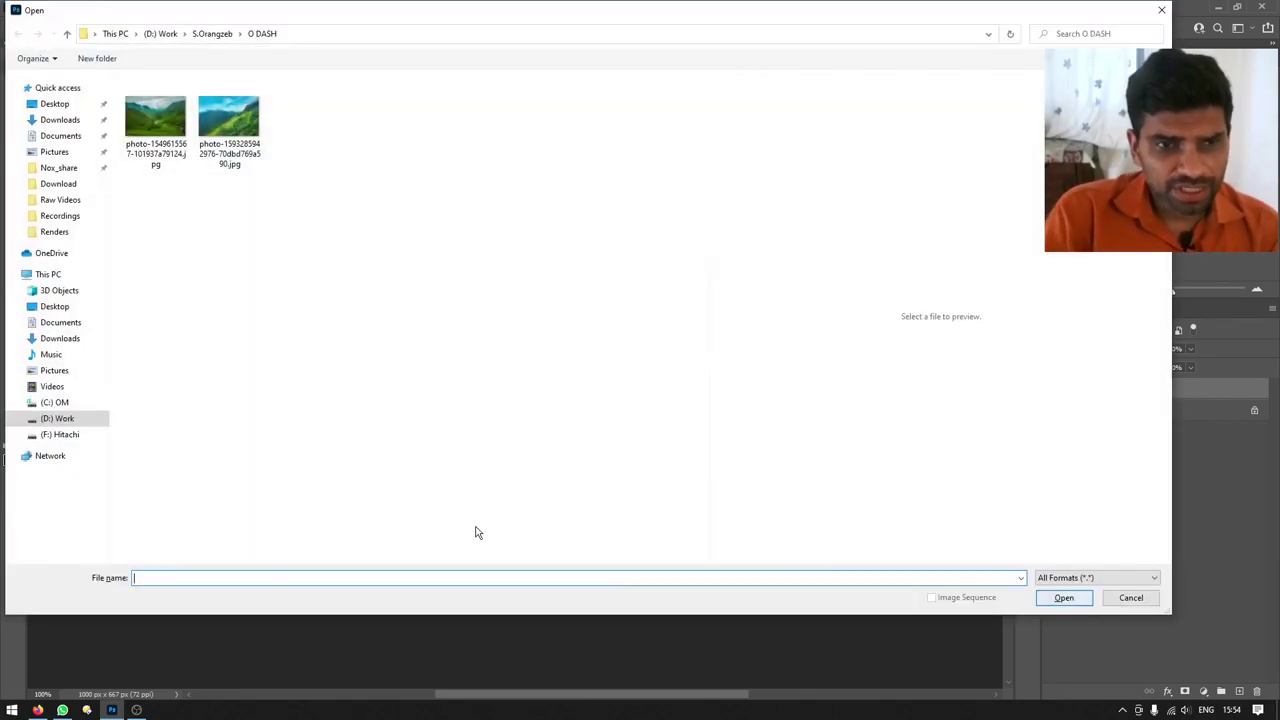
double_click(238, 140)
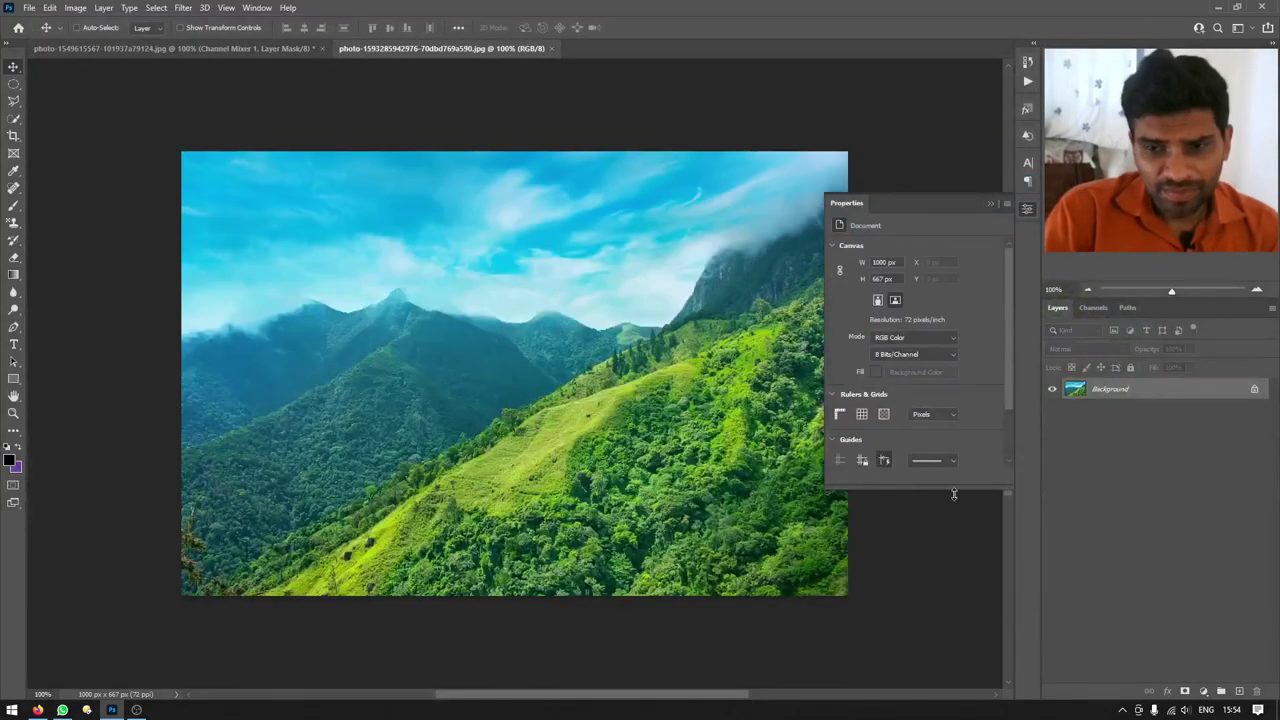
click(989, 204)
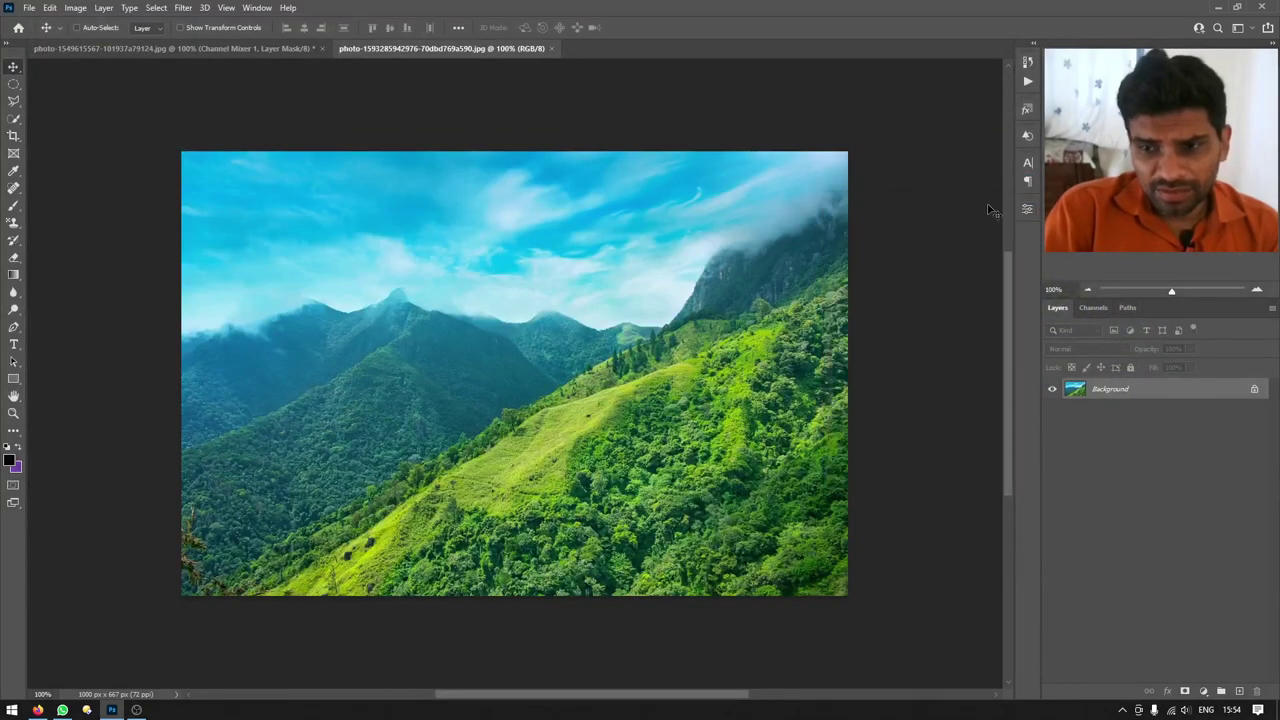
- Add a monochrome Channel Mixer adjustment layer blended with Lighten
click(1204, 693)
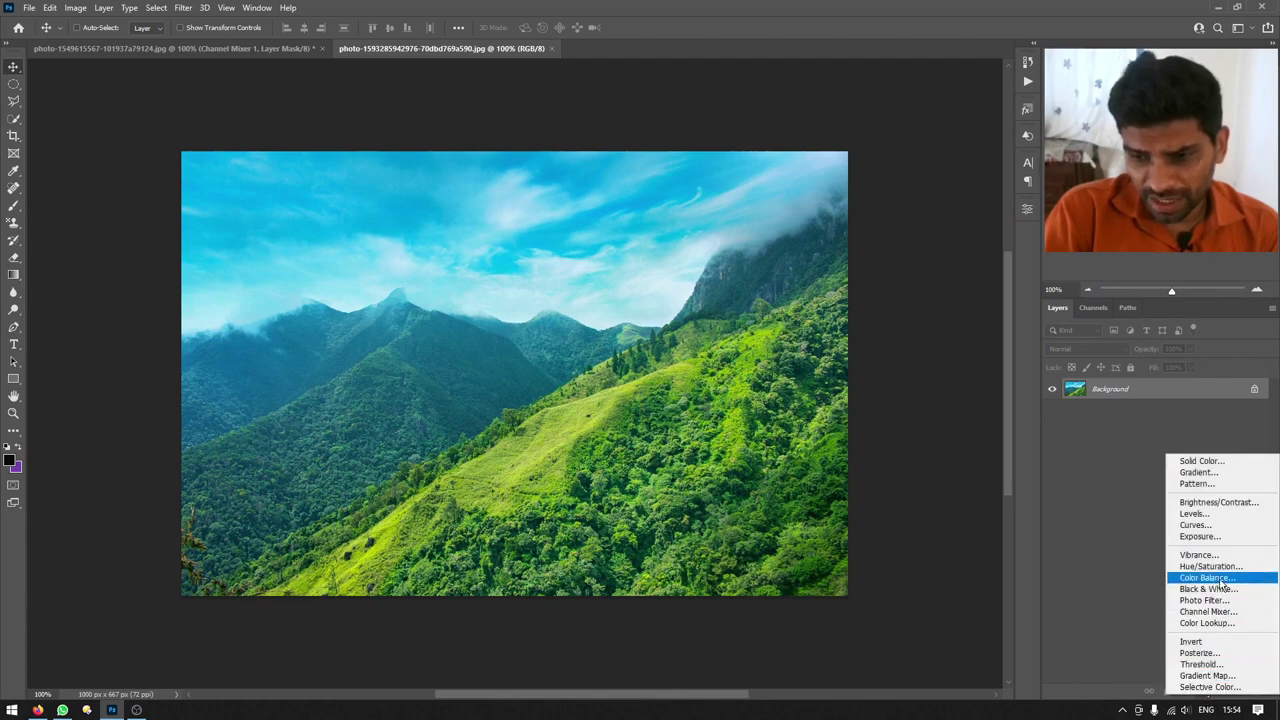
click(1229, 615)
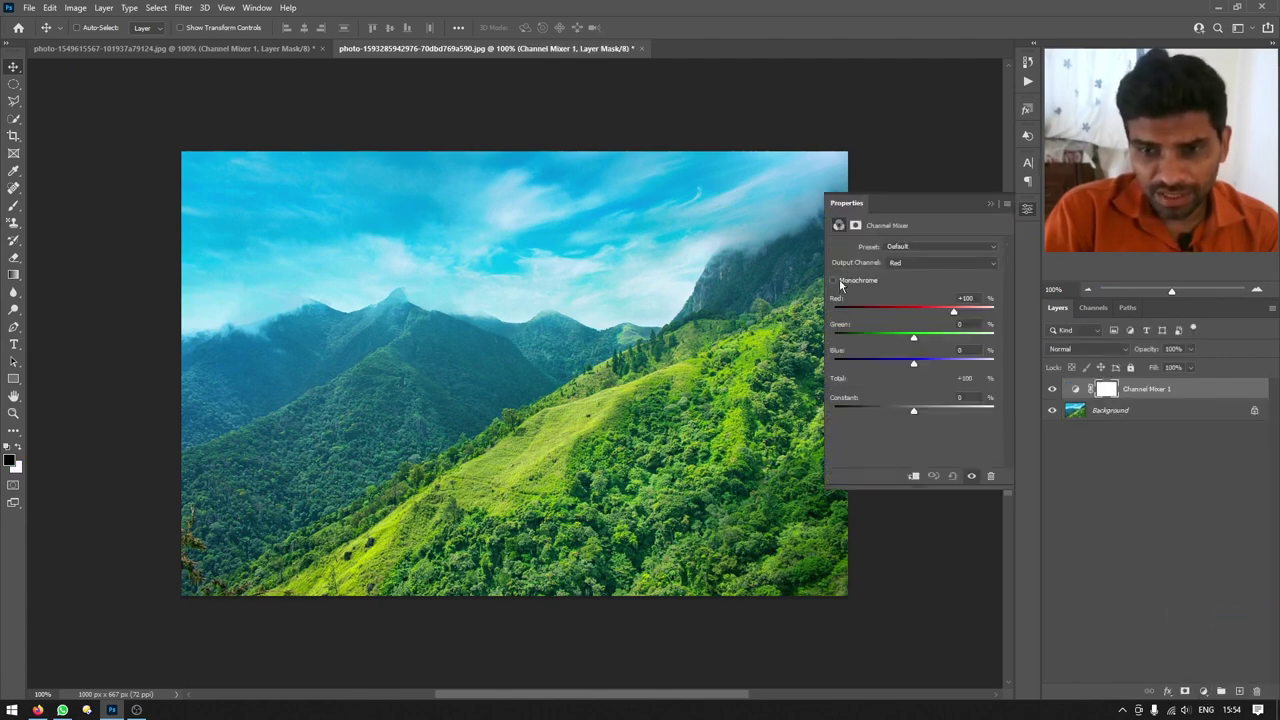
click(835, 280)
click(1099, 352)
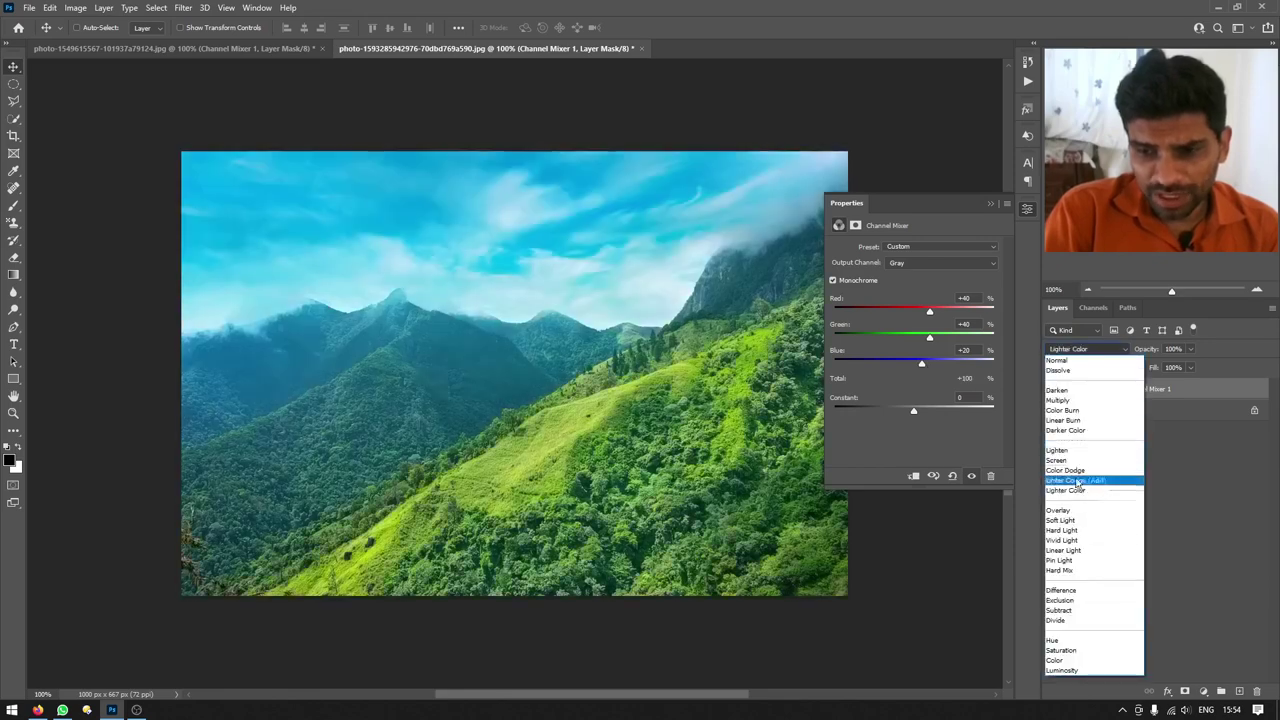
click(1058, 450)
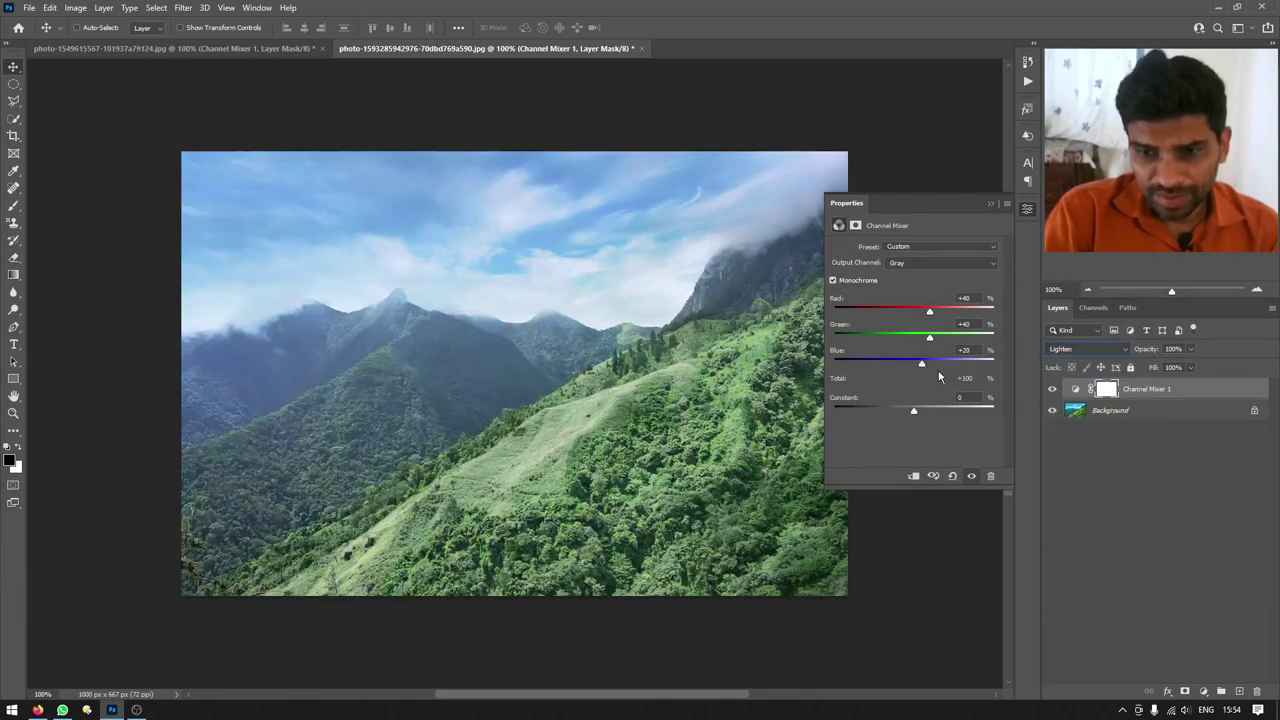
- Raise Red to about +117 and lower Constant to about -17, then close Properties
drag(929, 313, 929, 366)
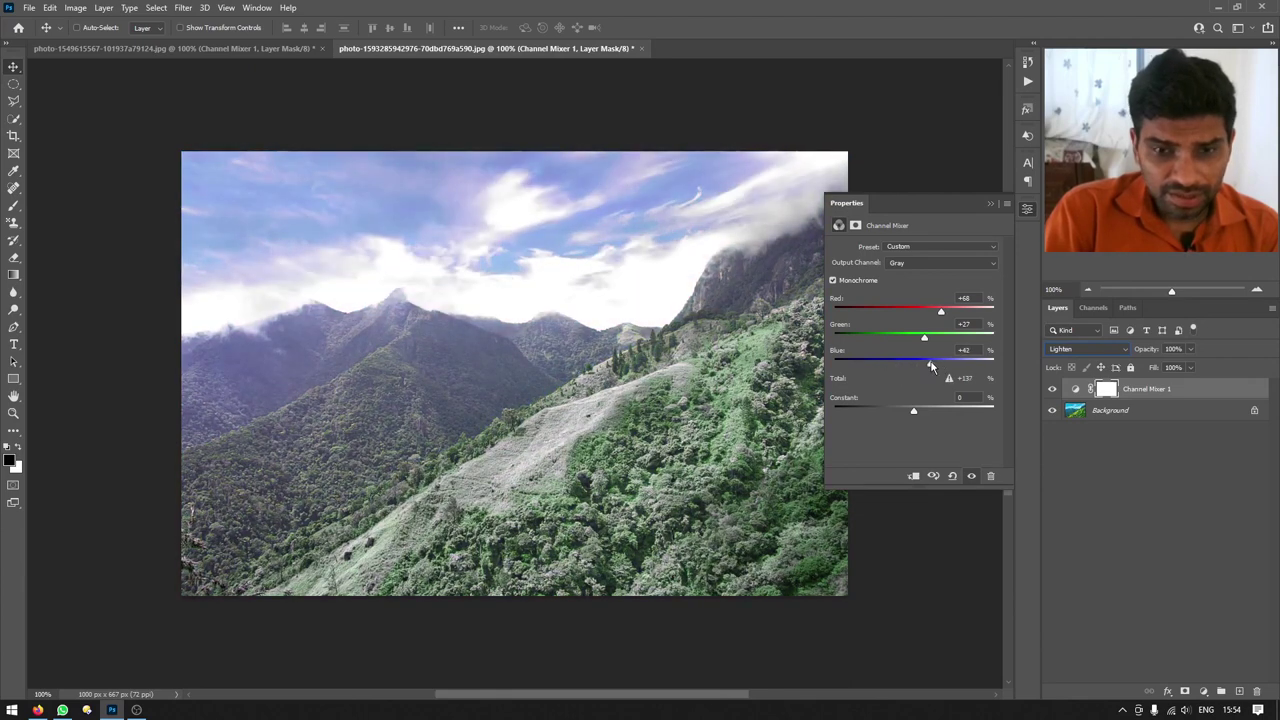
drag(914, 411, 907, 411)
drag(940, 312, 936, 367)
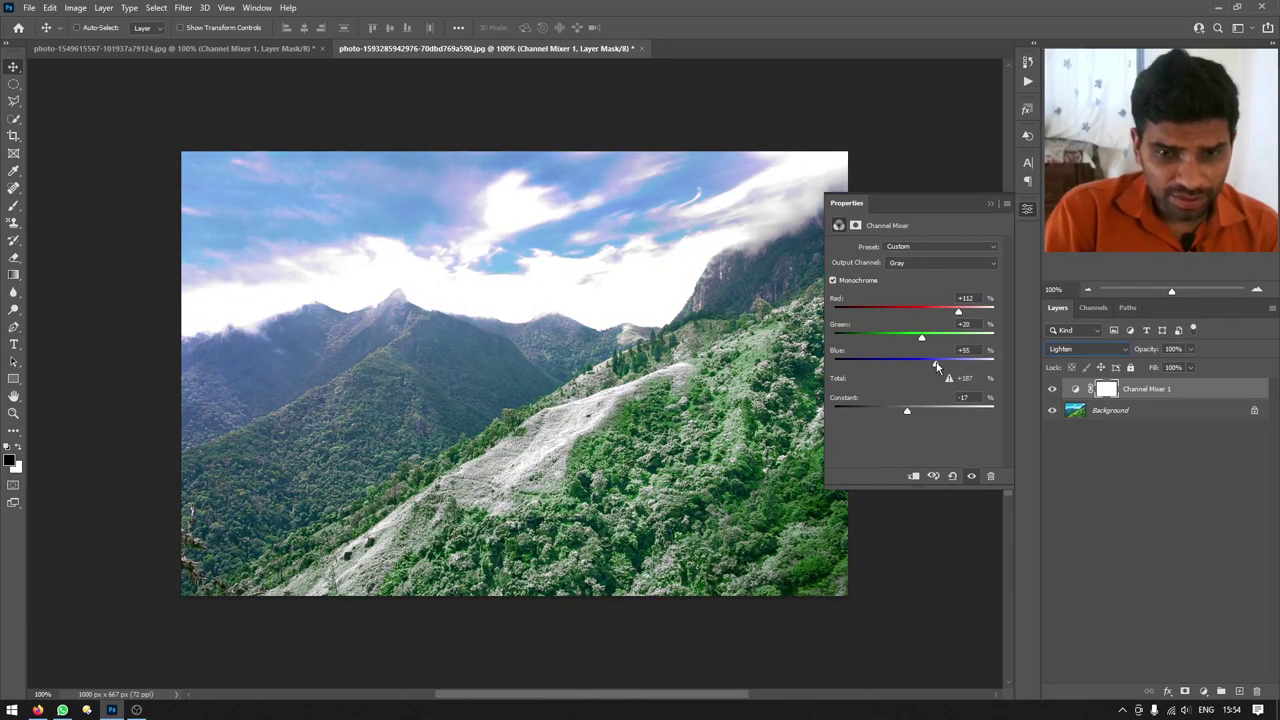
click(989, 204)
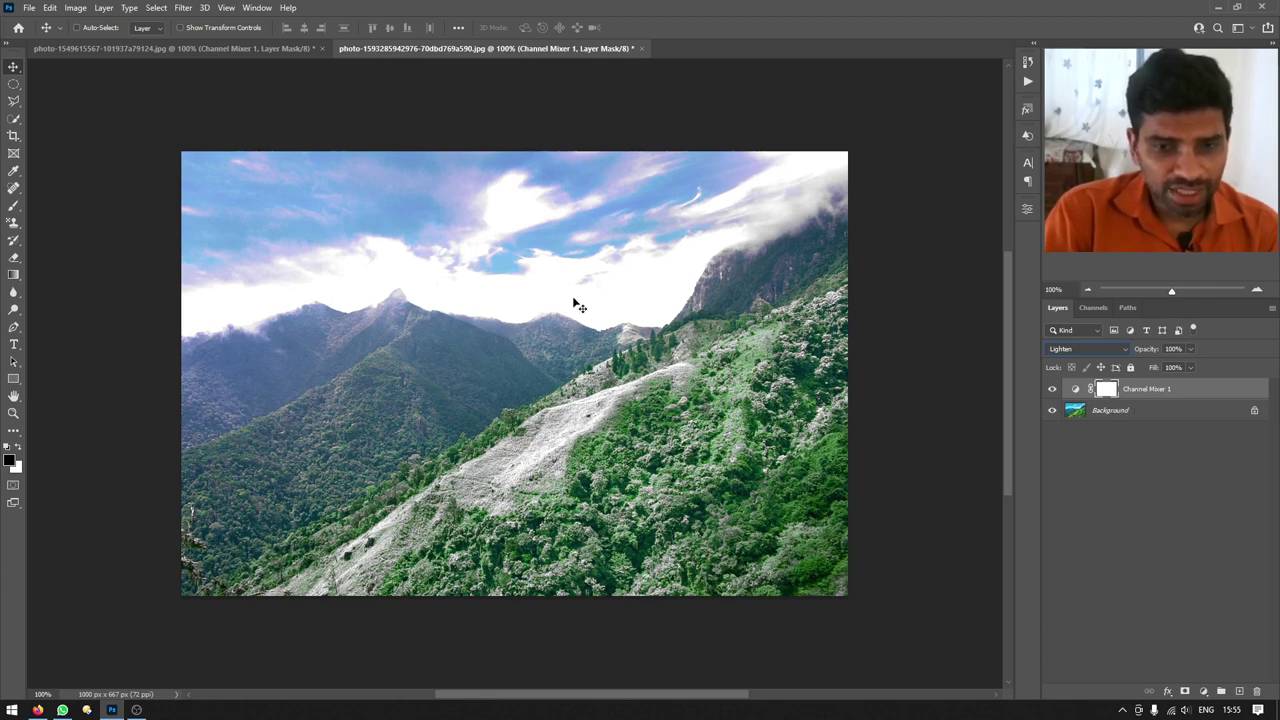
- Paint black on the Channel Mixer mask over the sky, undoing one stray stroke
key(b)
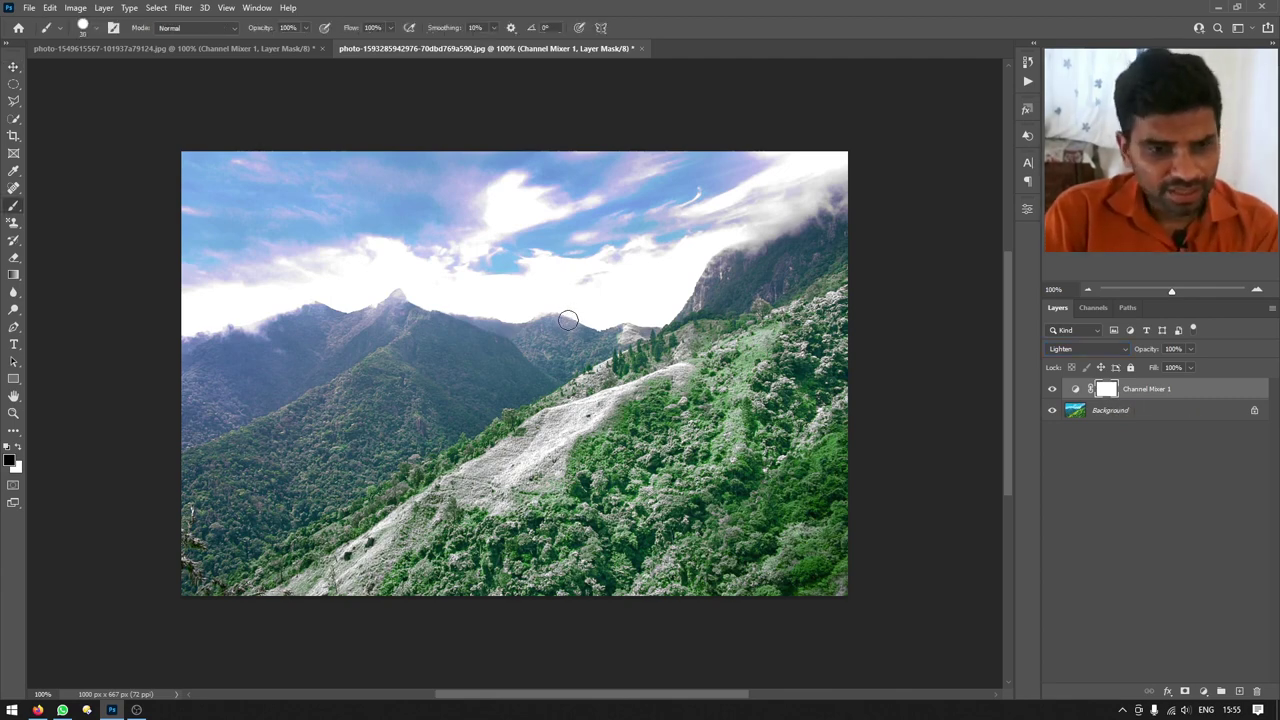
drag(582, 237, 418, 293)
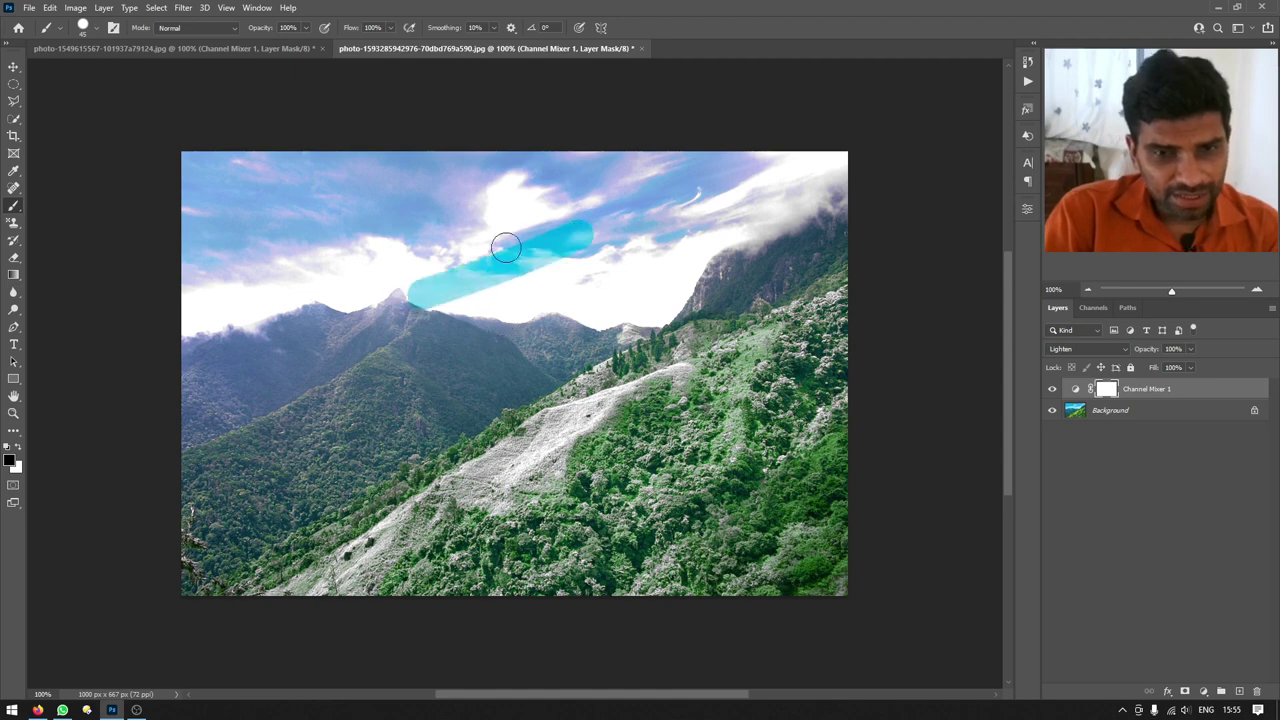
mouse_move(505, 247)
mouse_down()
mouse_move(315, 288)
mouse_move(585, 195)
mouse_up()
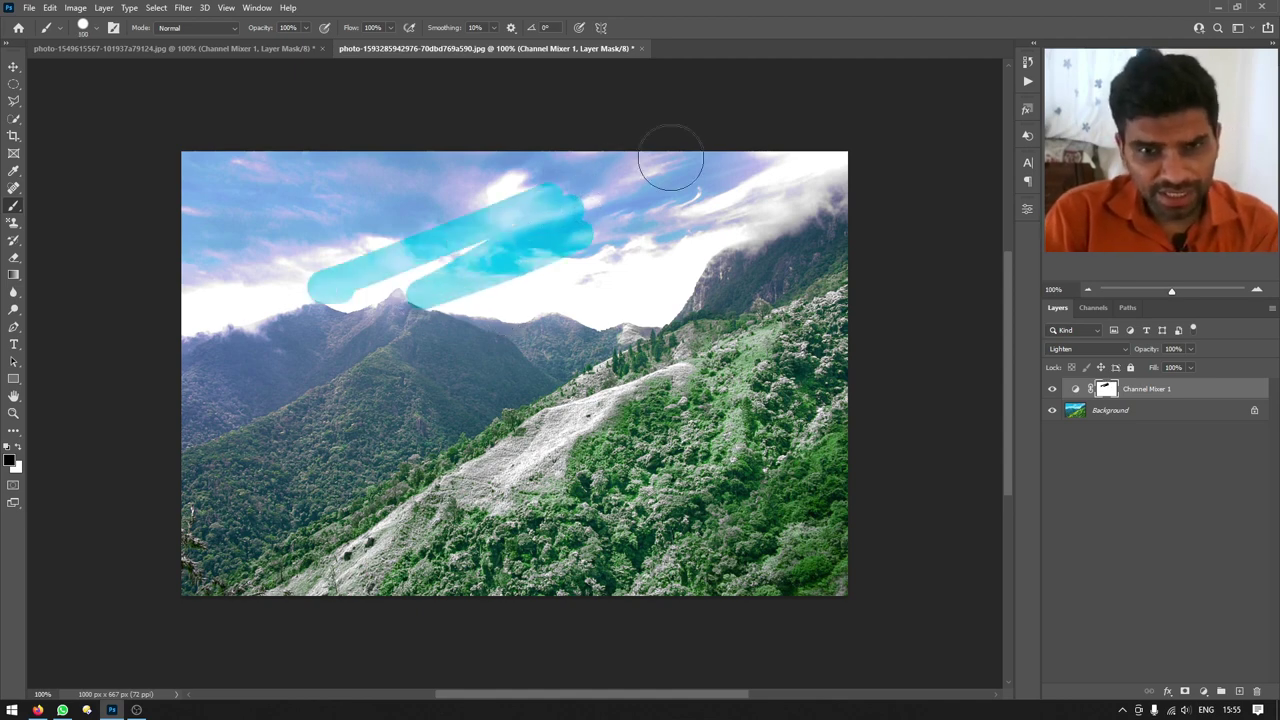
mouse_move(670, 165)
mouse_down()
mouse_move(166, 194)
mouse_move(346, 149)
mouse_move(963, 126)
mouse_move(700, 180)
mouse_move(609, 271)
mouse_move(500, 300)
mouse_move(340, 270)
mouse_move(263, 233)
mouse_up()
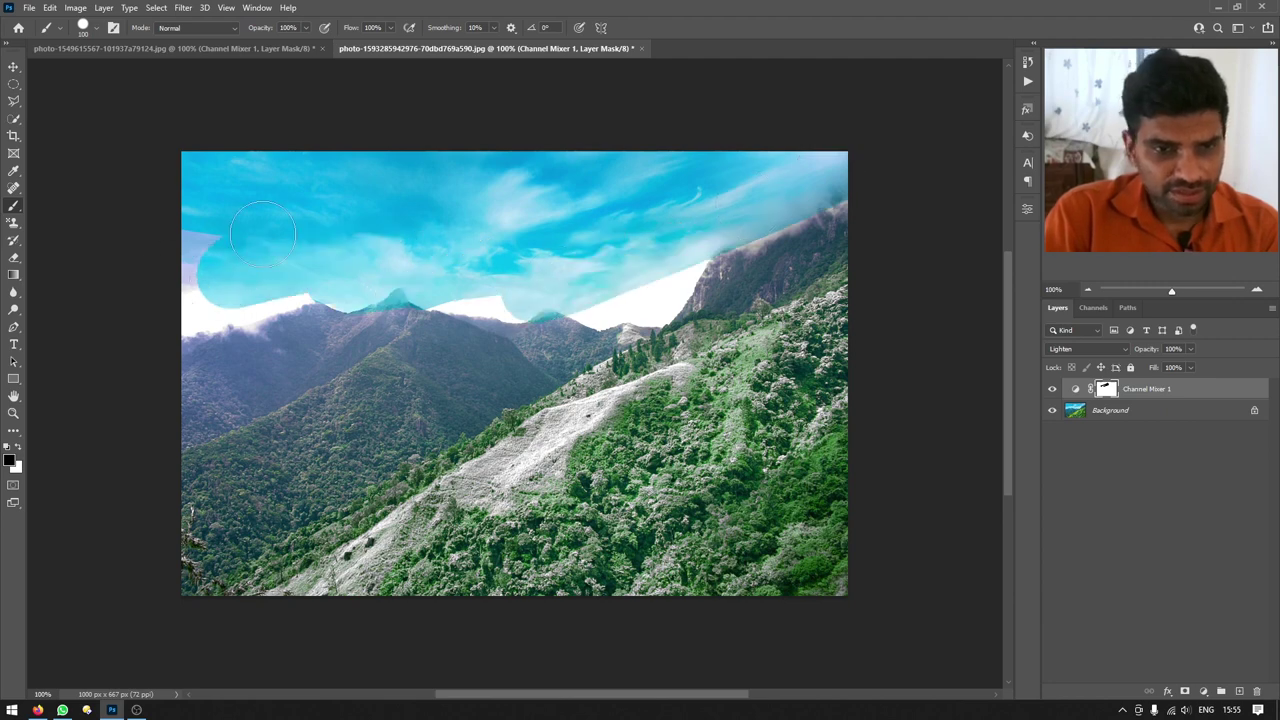
key(ctrl+z)
- With a smaller 15% hardness brush, mask out the distant mountains, cliff haze and pink streaks
right_click(489, 238)
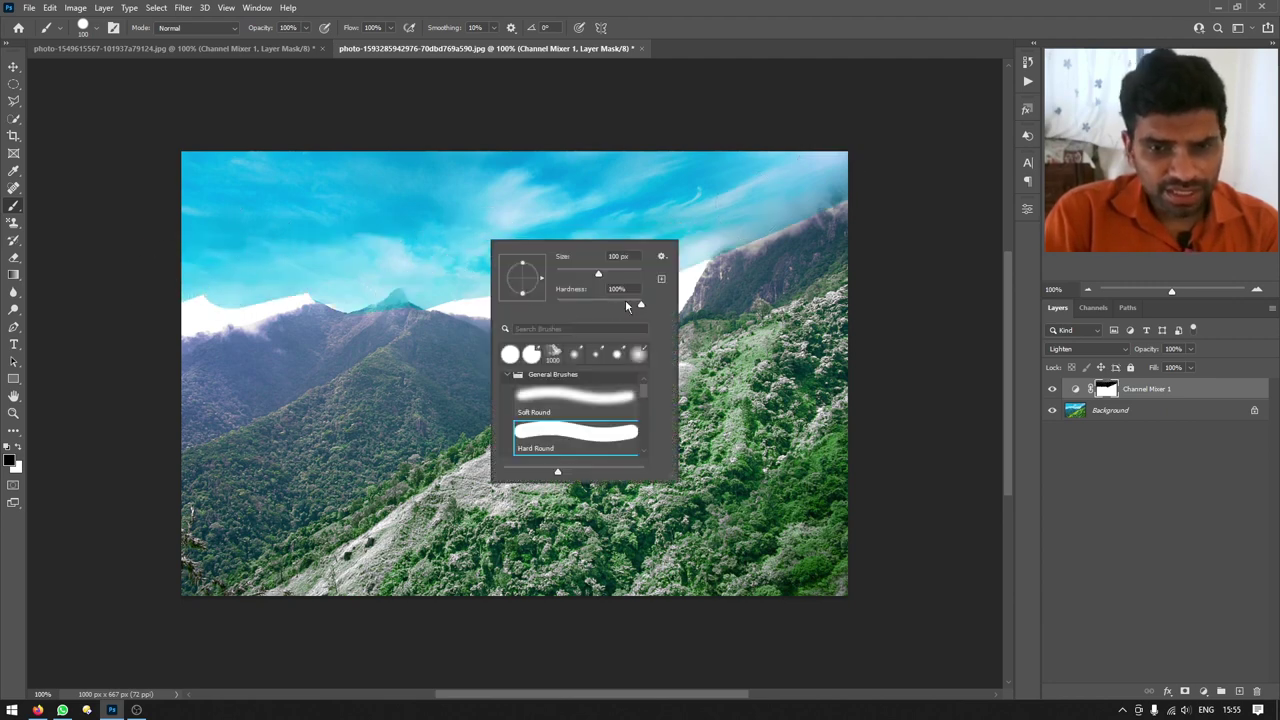
mouse_move(640, 304)
mouse_down()
mouse_move(570, 304)
mouse_move(583, 274)
mouse_up()
key(Return)
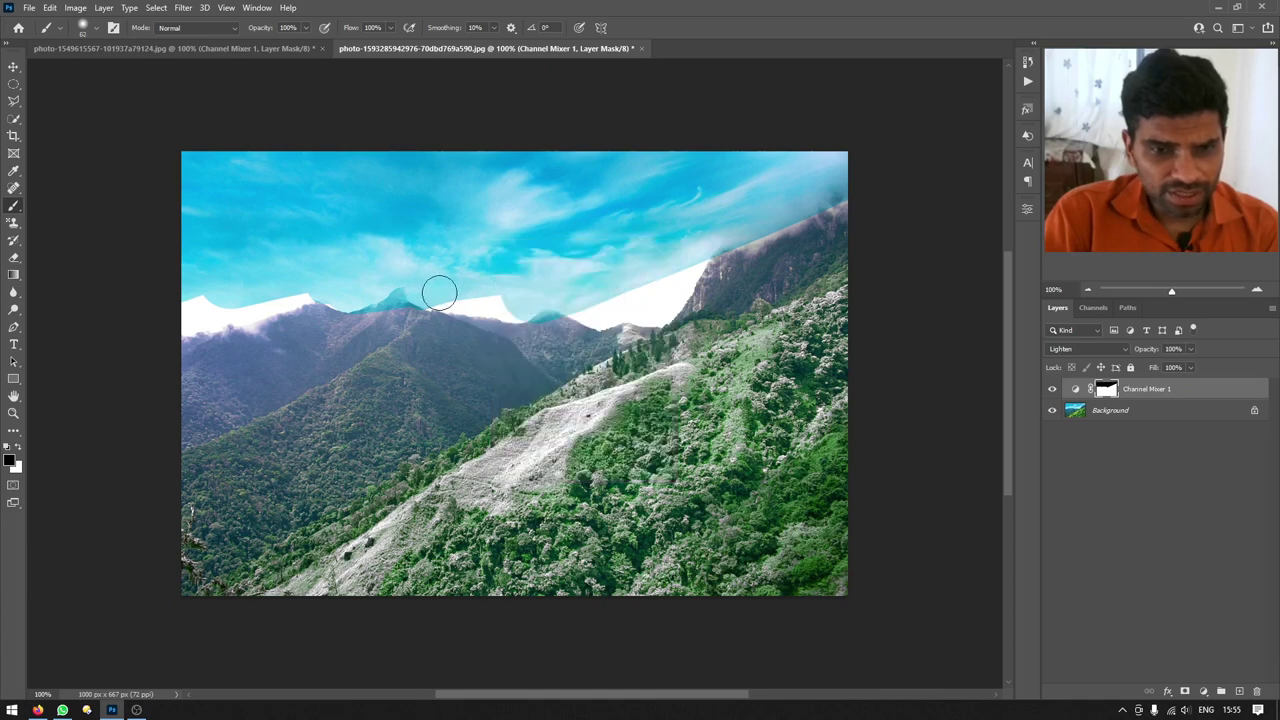
mouse_move(437, 289)
mouse_down()
mouse_move(256, 260)
mouse_move(154, 336)
mouse_move(328, 267)
mouse_move(125, 442)
mouse_move(441, 300)
mouse_move(321, 347)
mouse_move(551, 278)
mouse_move(476, 328)
mouse_move(583, 302)
mouse_move(502, 320)
mouse_move(480, 352)
mouse_move(604, 294)
mouse_move(511, 365)
mouse_move(694, 254)
mouse_move(689, 271)
mouse_move(866, 197)
mouse_up()
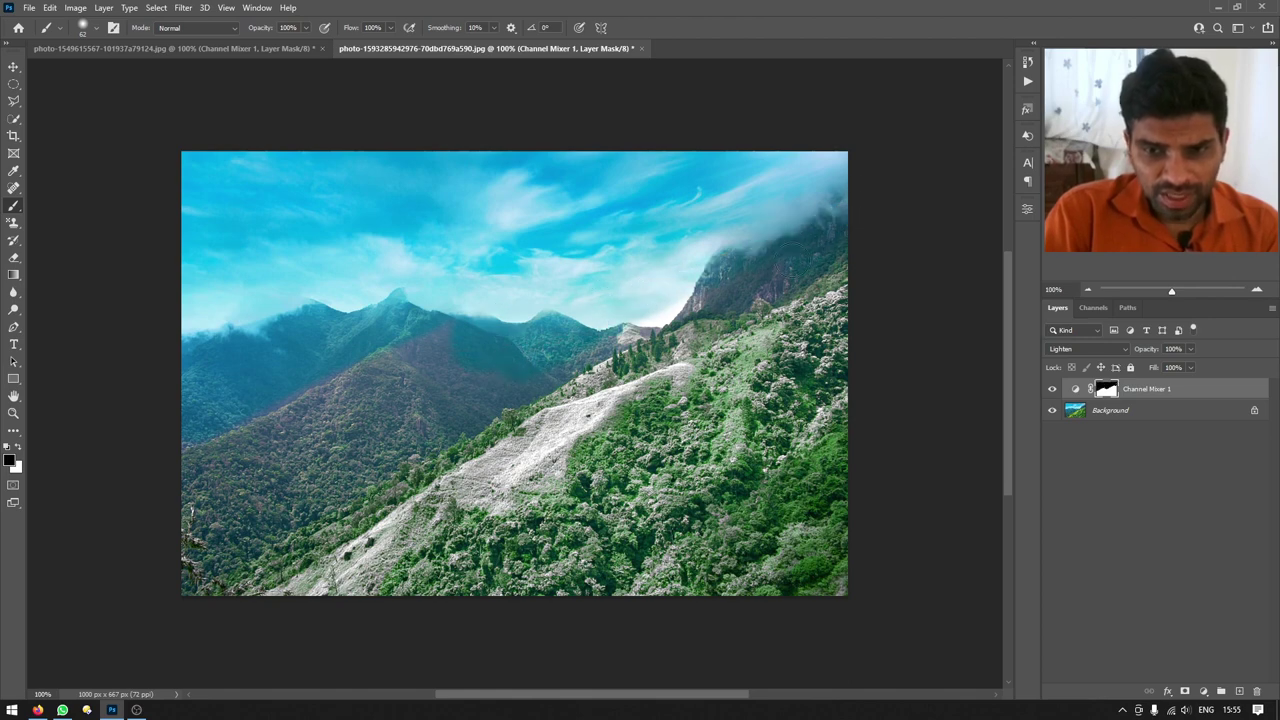
drag(705, 285, 595, 350)
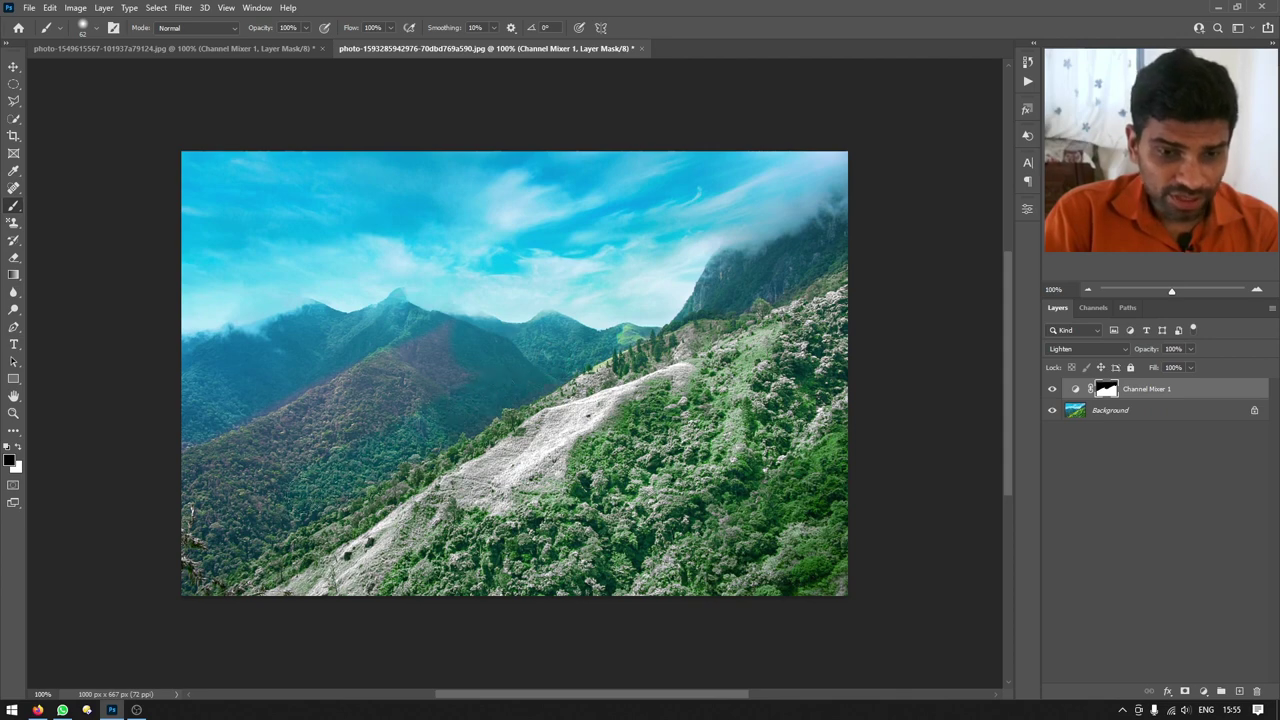
drag(405, 390, 487, 331)
mouse_move(471, 302)
mouse_down()
mouse_move(407, 349)
mouse_move(285, 416)
mouse_up()
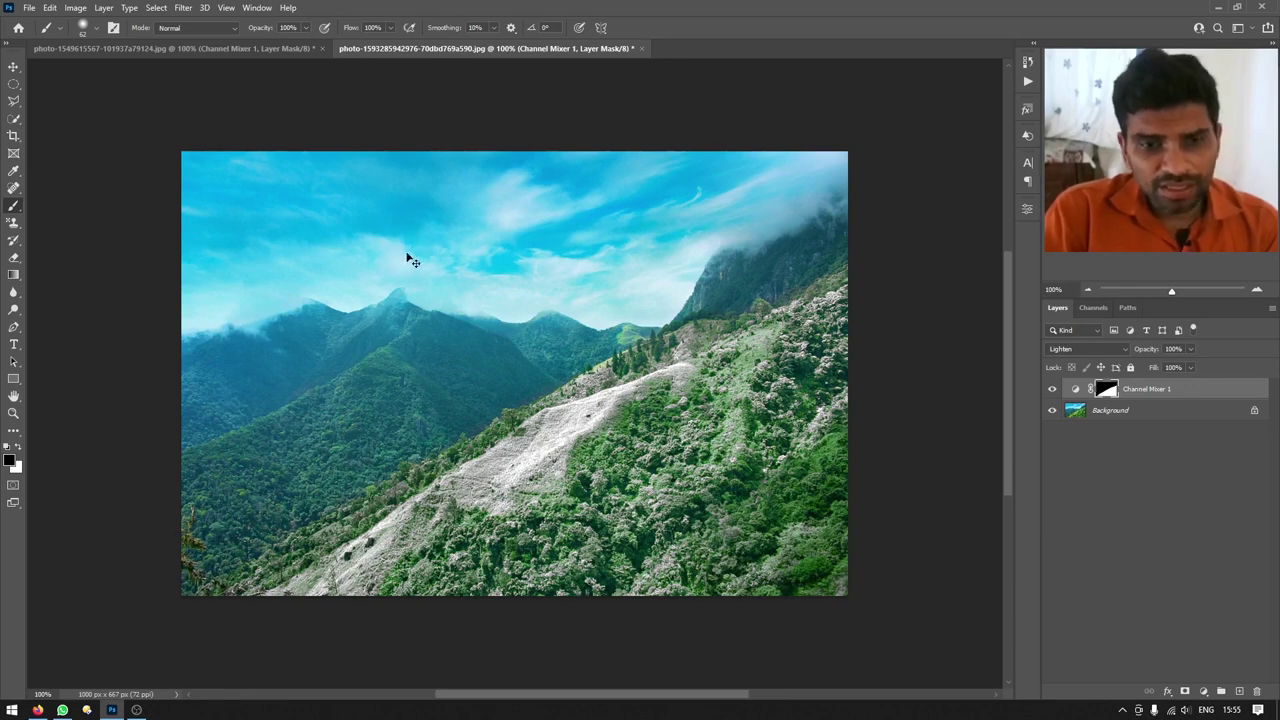
- Switch from the Brush back to the Move tool with V
key(v)
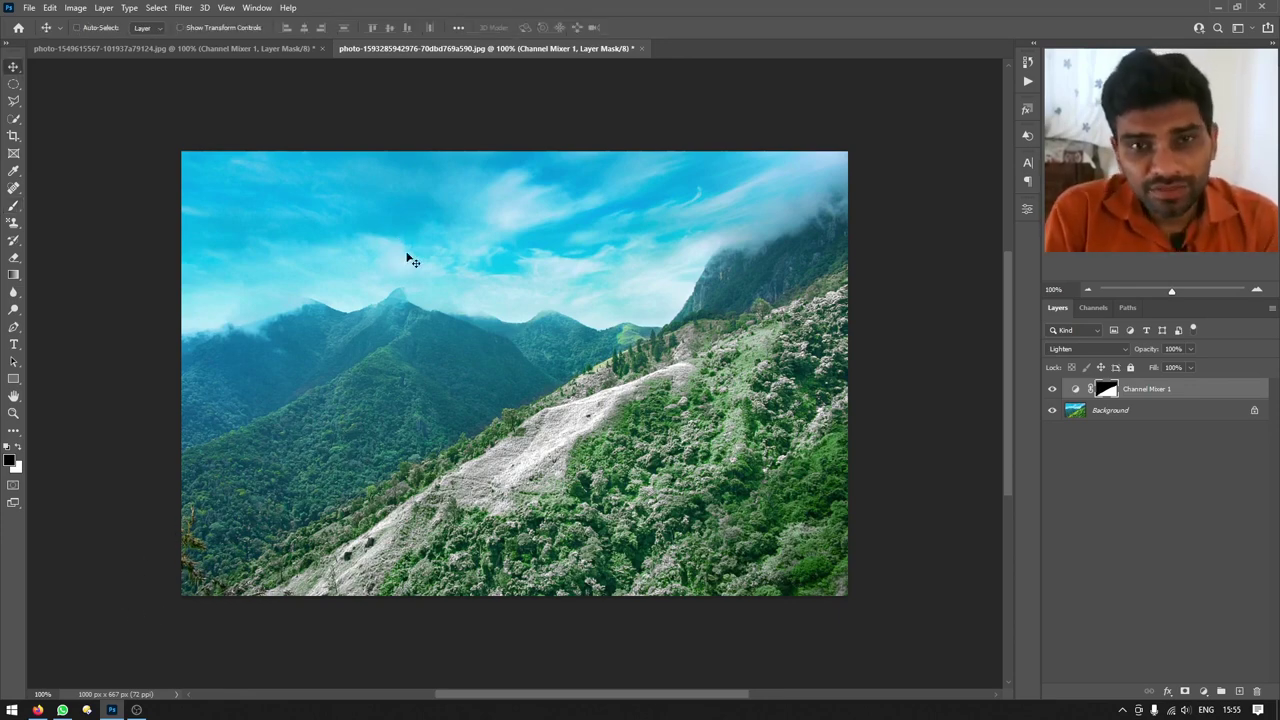